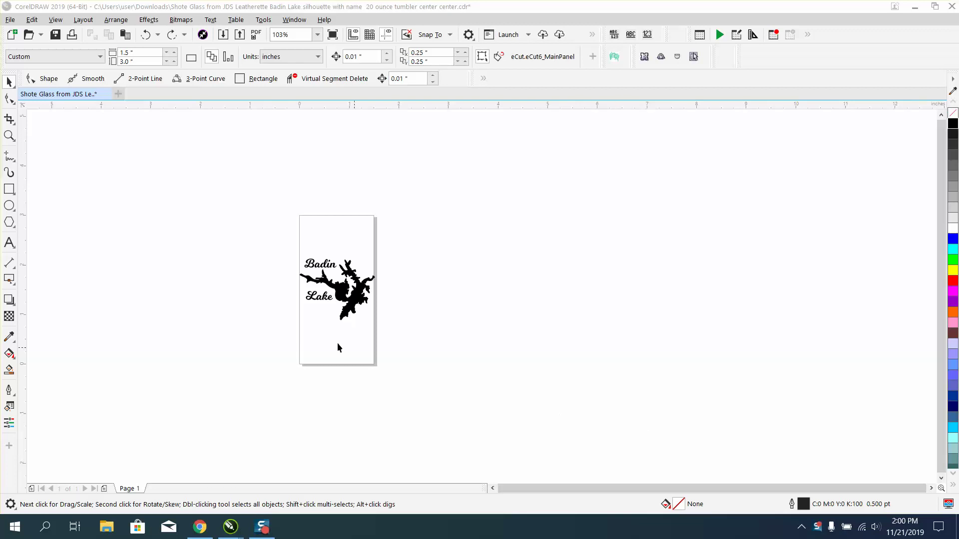
Marquee-zoom onto the Badin Lake design on the tumbler page, then return to the Pick tool.
left_click(9, 135)
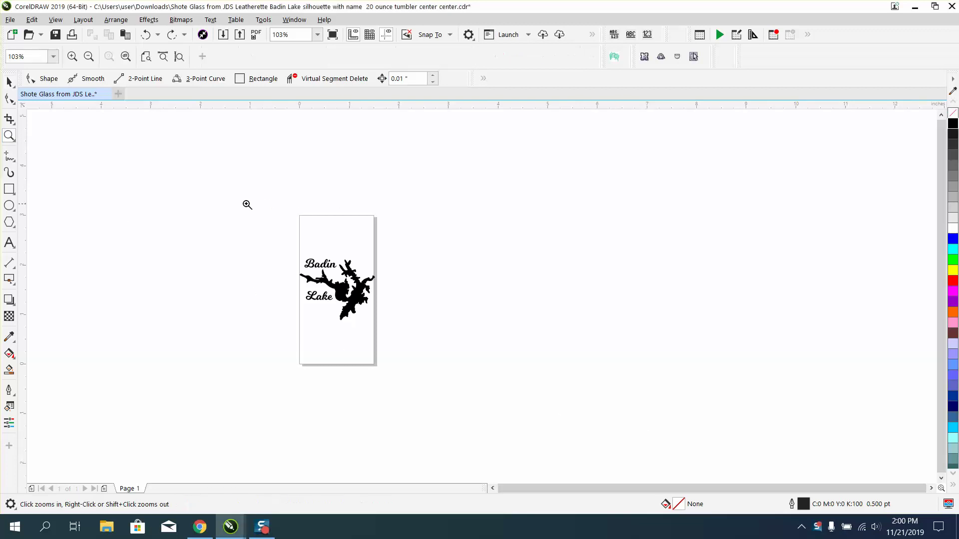
left_click_drag(230, 208, 581, 403)
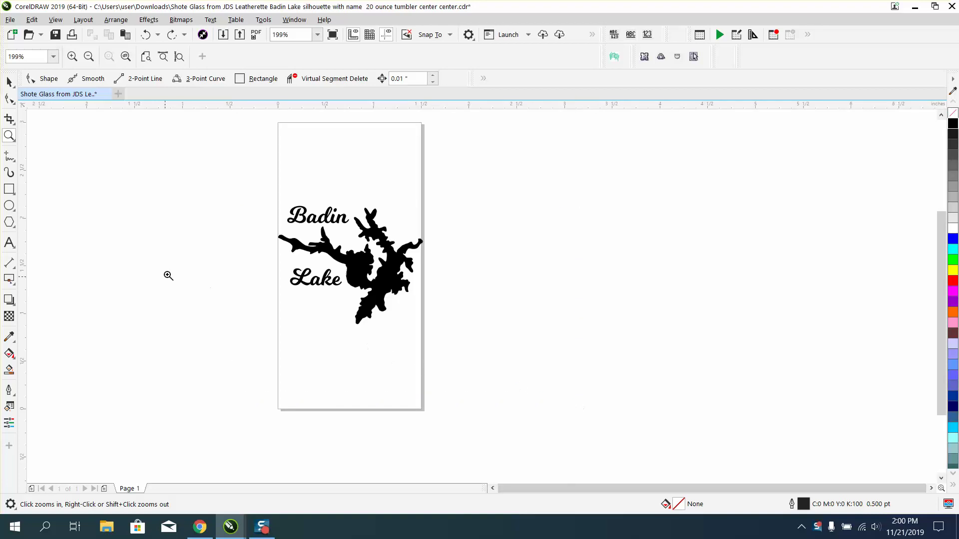
left_click(9, 81)
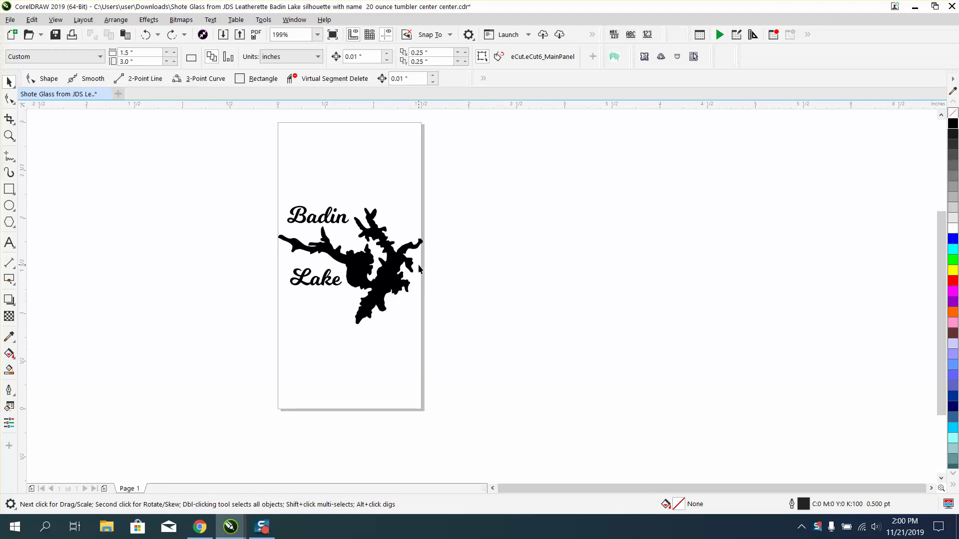
left_click(406, 124)
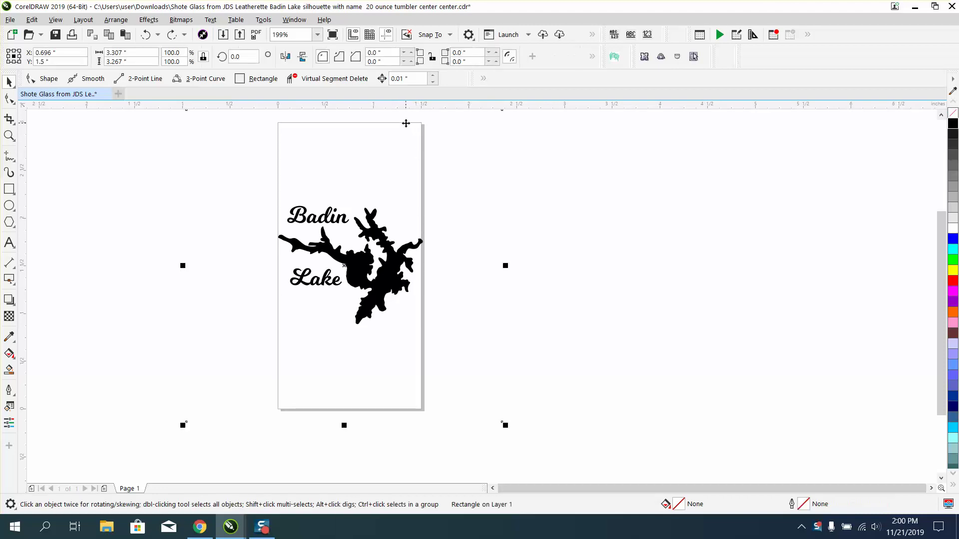
scroll(229, 152, "down", 4)
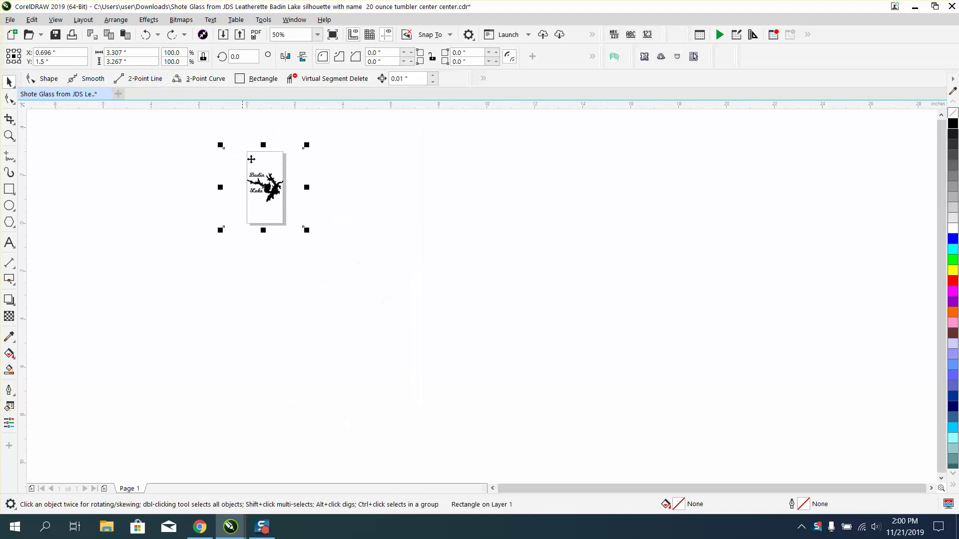
left_click(330, 169)
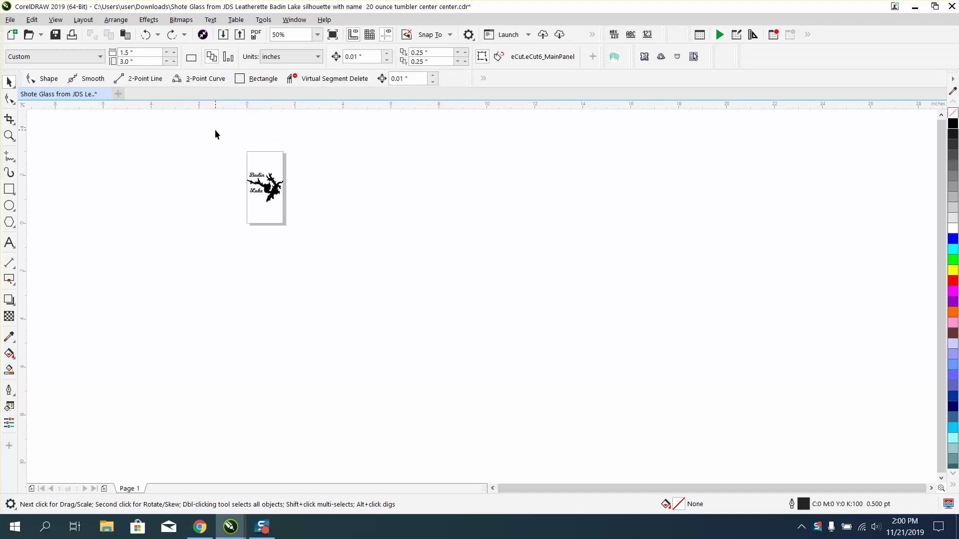
left_click(269, 153)
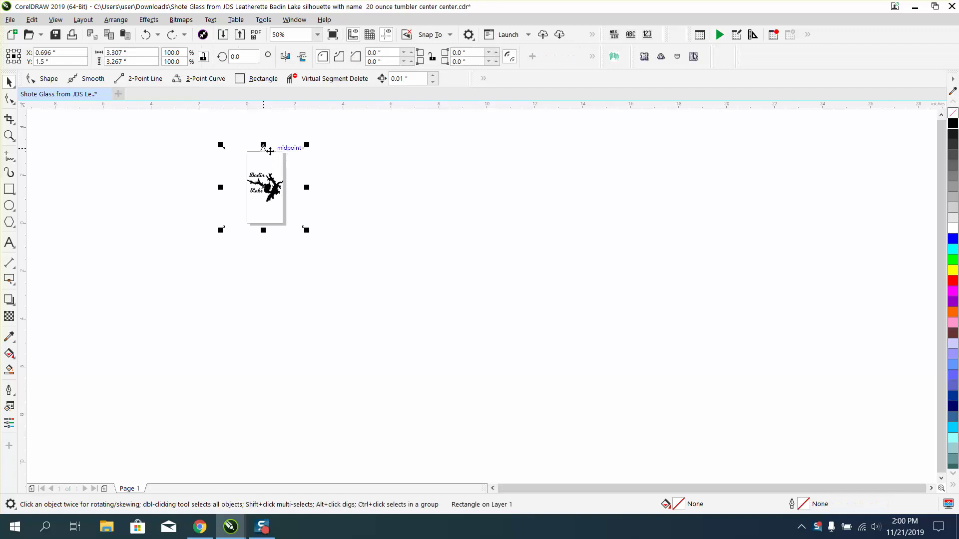
left_click(9, 135)
left_click_drag(202, 145, 389, 277)
left_click(9, 82)
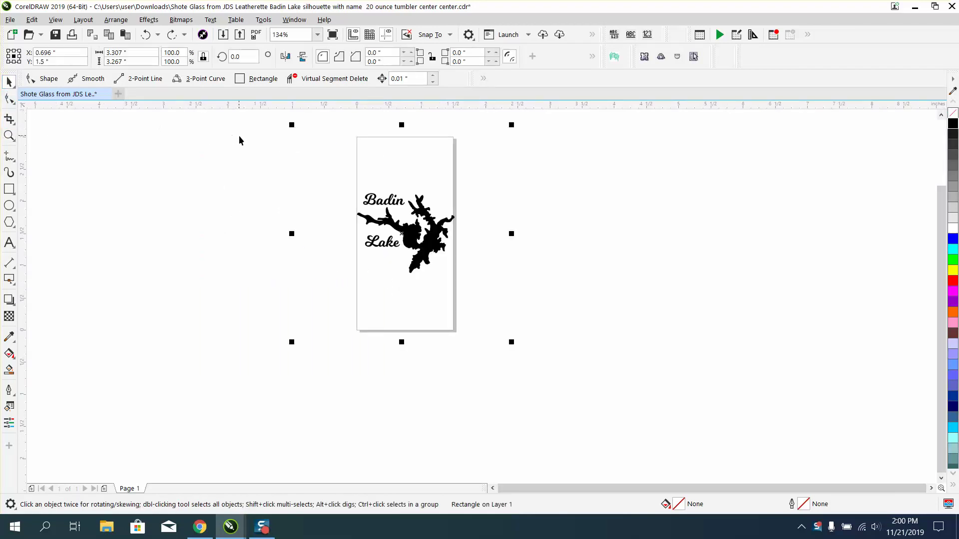
left_click(475, 150)
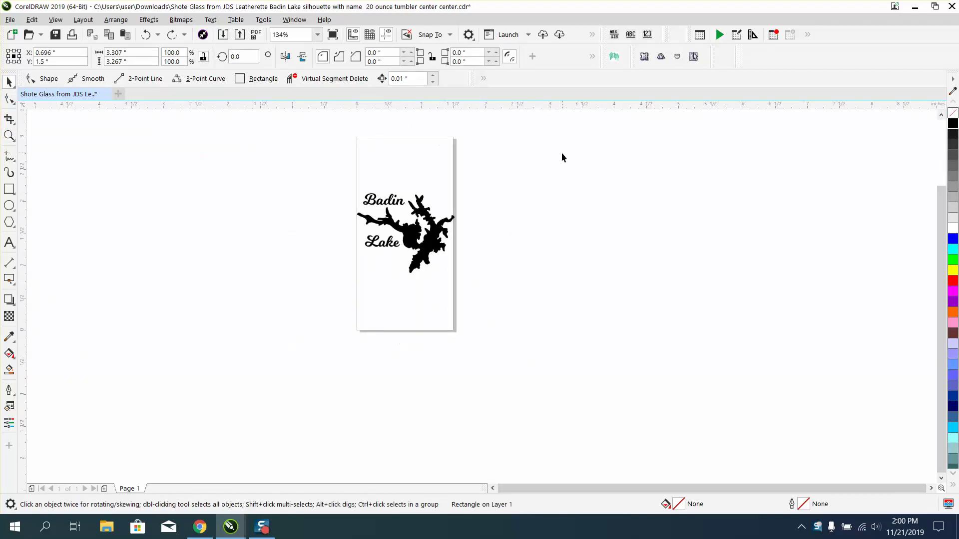
left_click(452, 136)
right_click(952, 126)
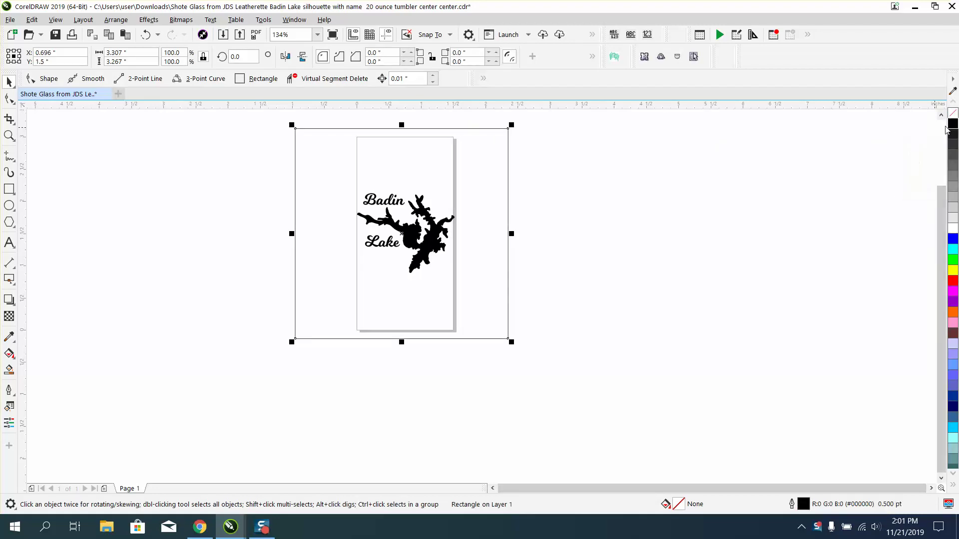
left_click(938, 135)
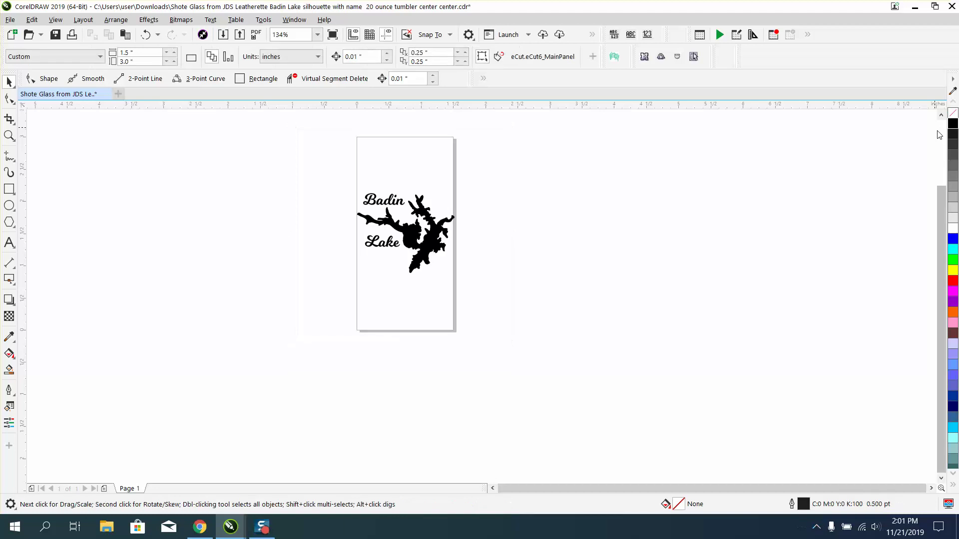
left_click(378, 126)
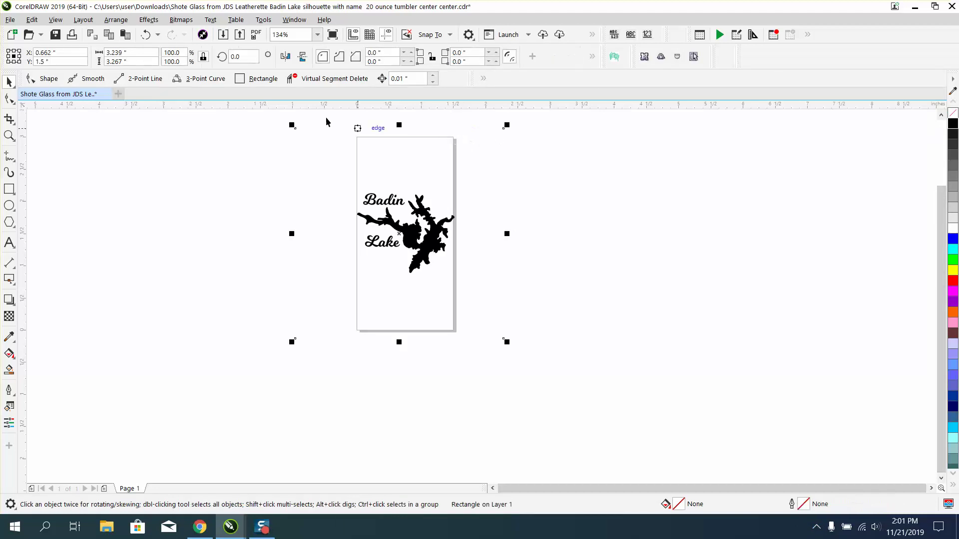
right_click(952, 123)
key("Delete")
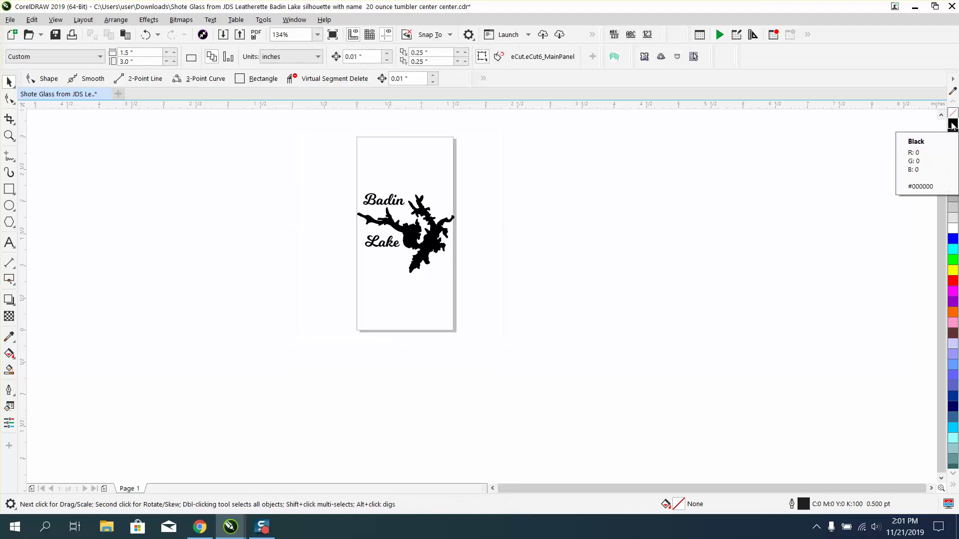
key("Tab")
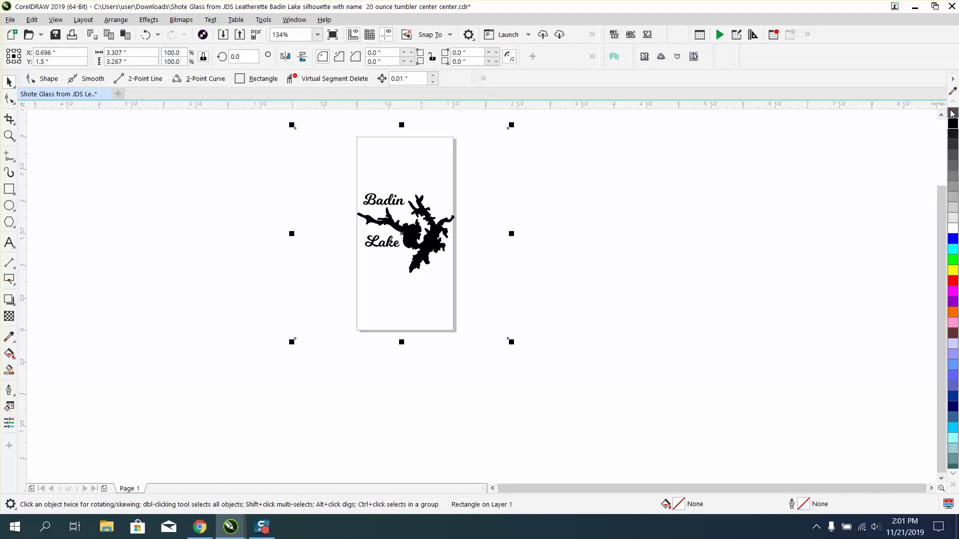
key("Delete")
key("ctrl+z")
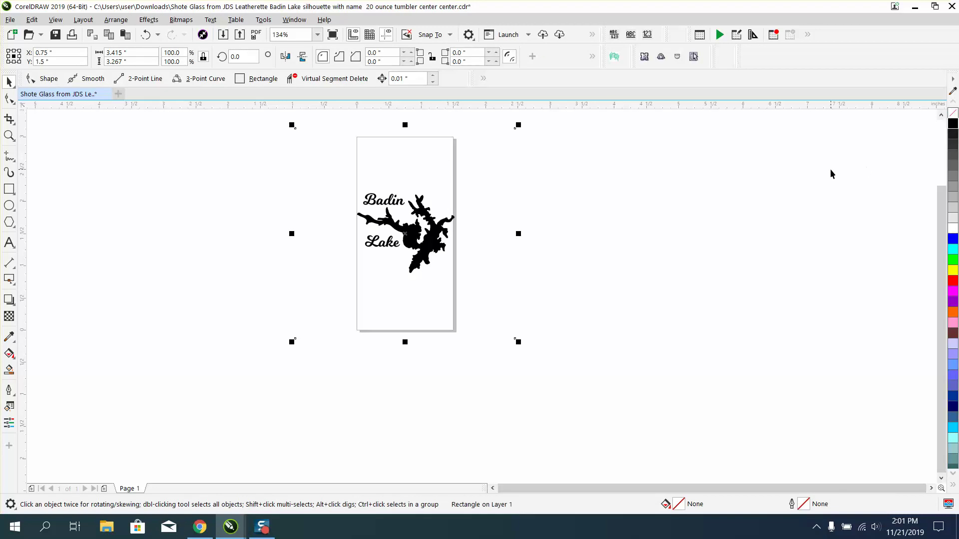
With nothing selected, change the page size to 24 x 12 inches.
left_click(752, 179)
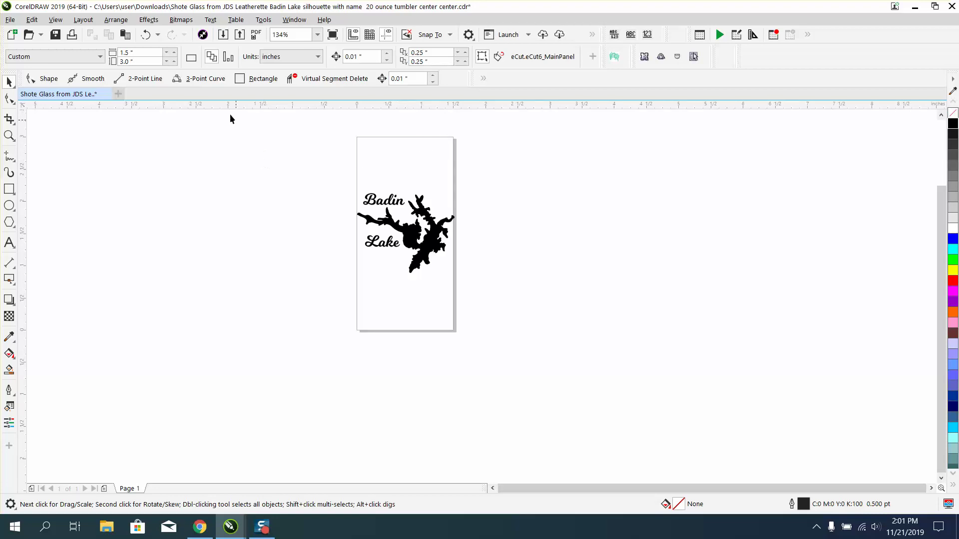
left_click(131, 52)
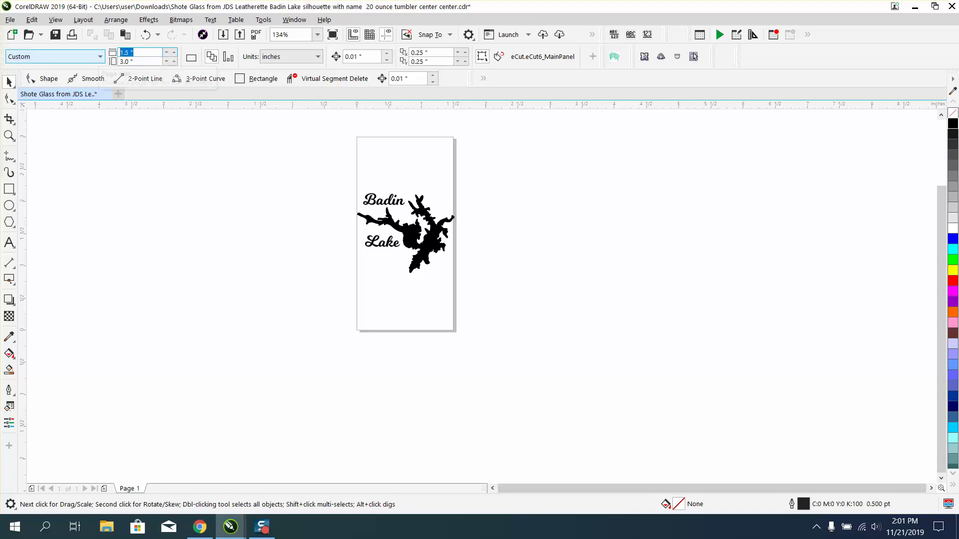
type("24")
key("Tab")
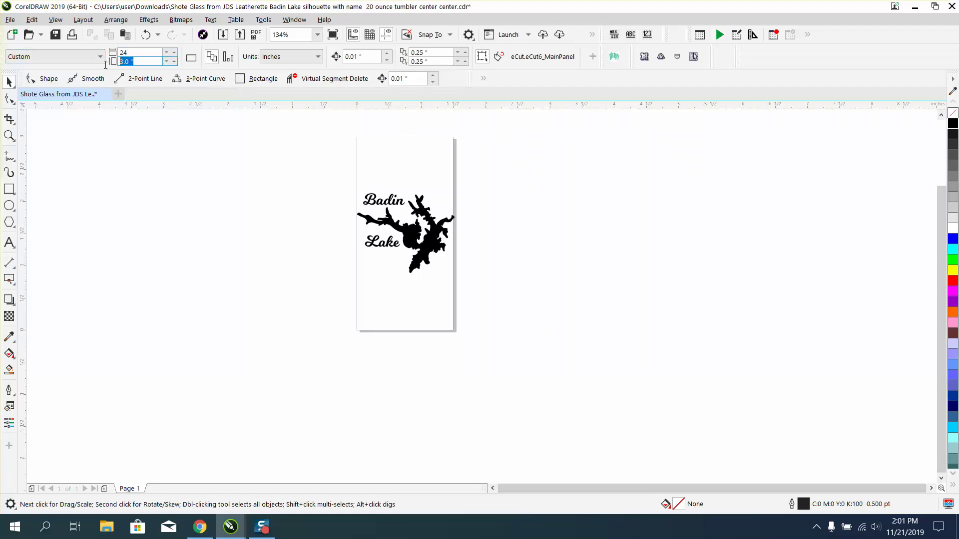
type("12")
key("Return")
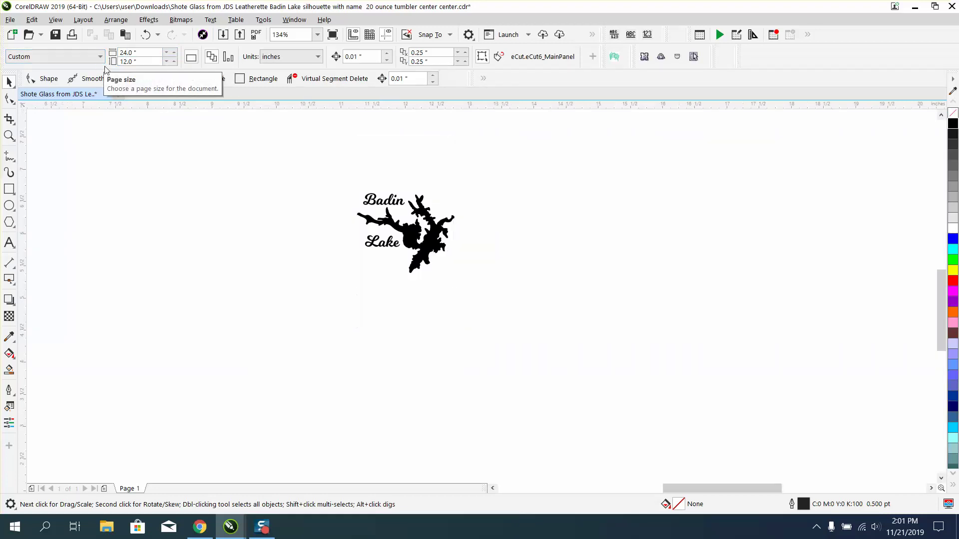
scroll(321, 221, "down", 4)
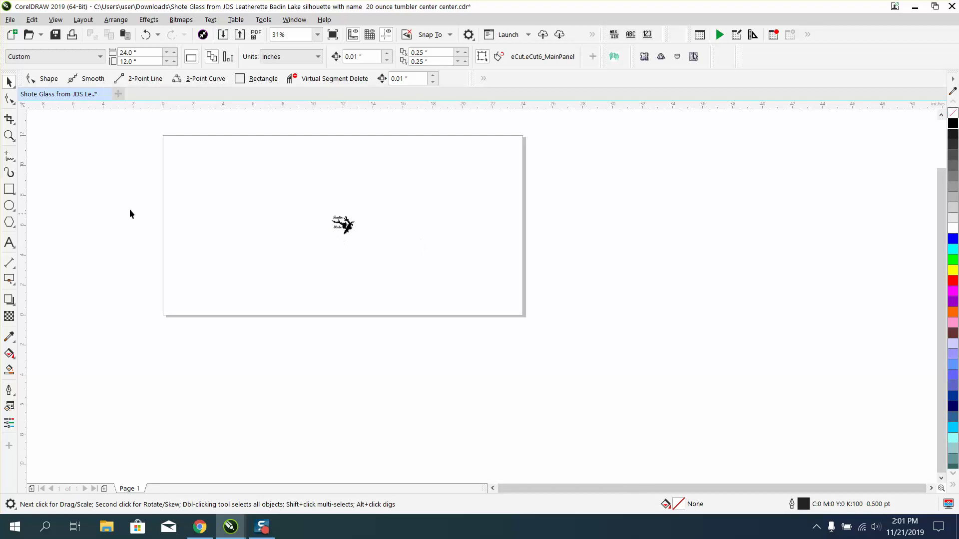
left_click(12, 138)
Zoom close on the Badin Lake graphic and select it (1.515 x 1.239 in at X 12.009, Y 6.009).
left_click_drag(324, 219, 366, 245)
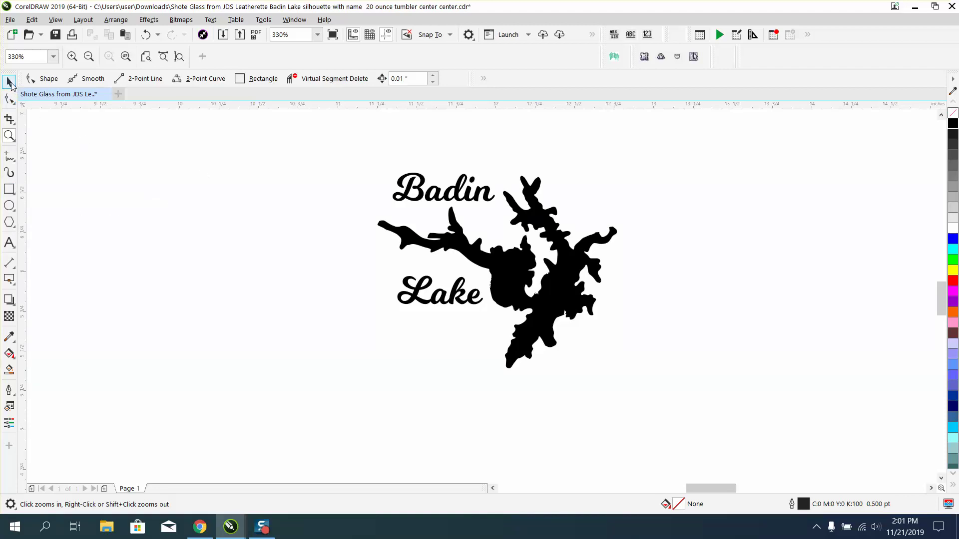
left_click(10, 82)
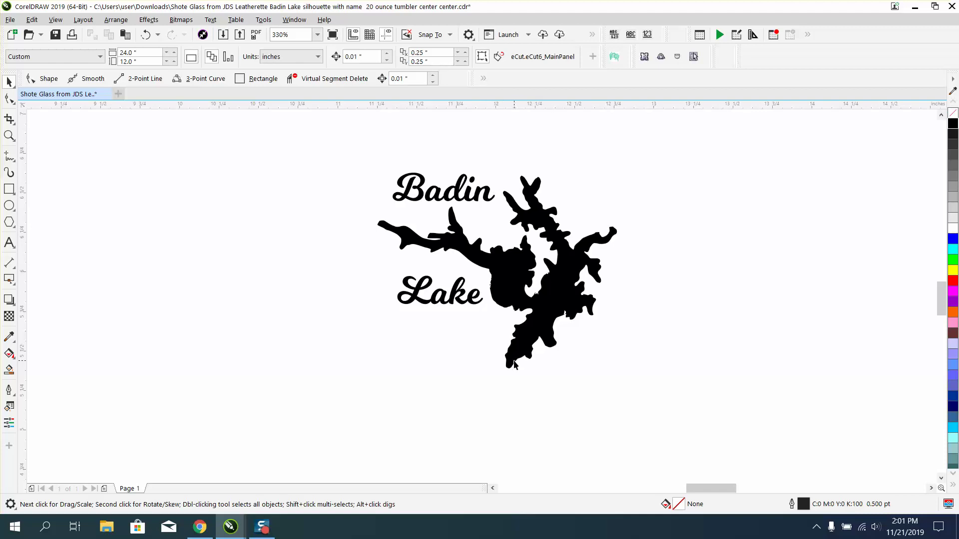
left_click(498, 274)
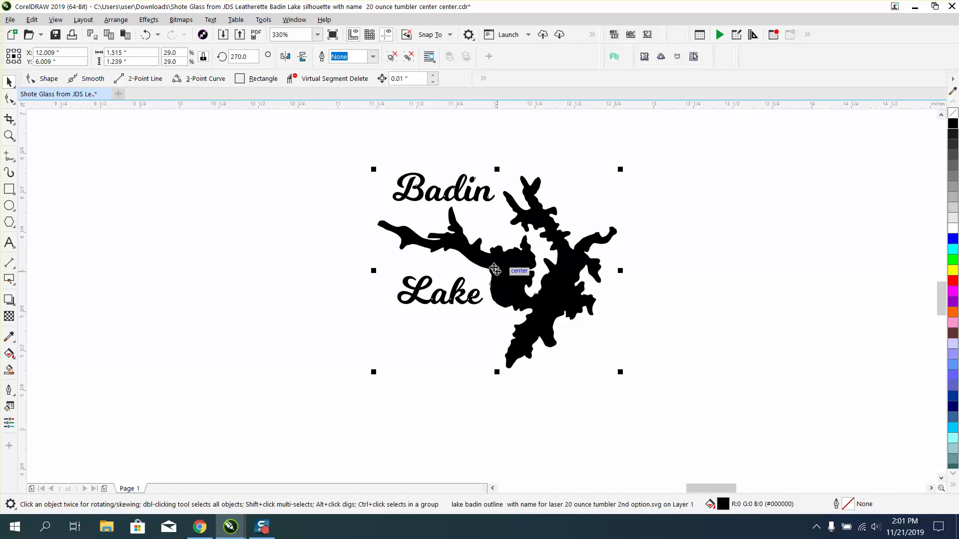
Draw a roughly 1.624 x 1.457 inch rectangle around the Badin Lake graphic, then deselect it.
left_click(9, 189)
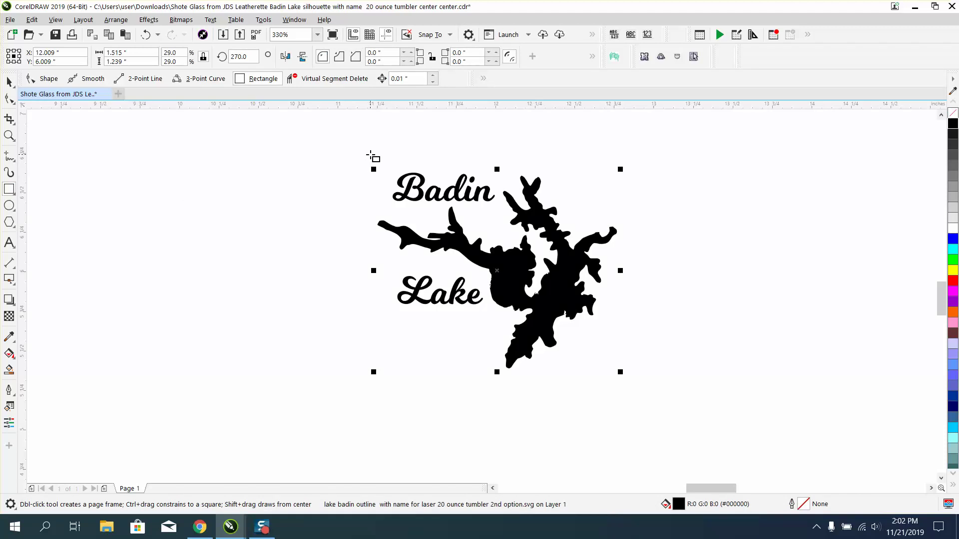
left_click_drag(370, 156, 627, 386)
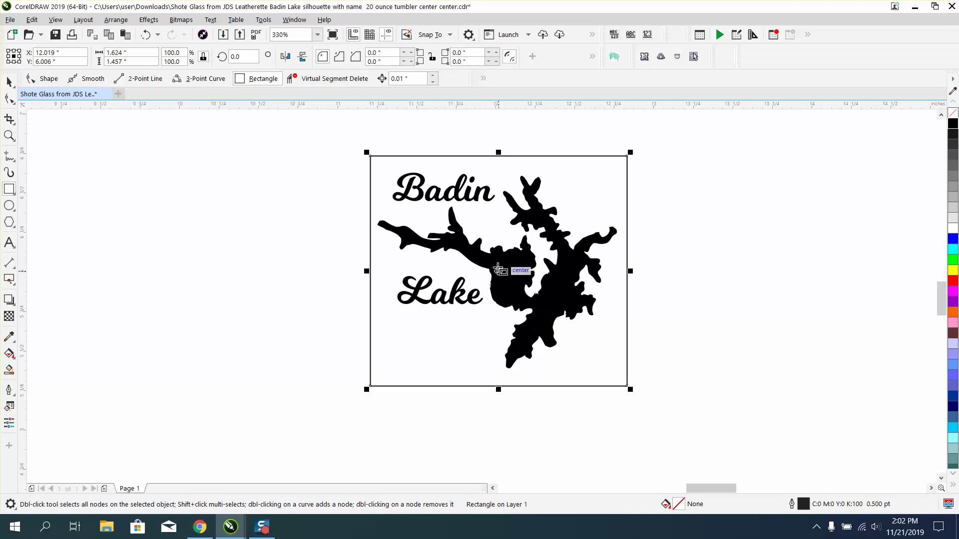
left_click(8, 82)
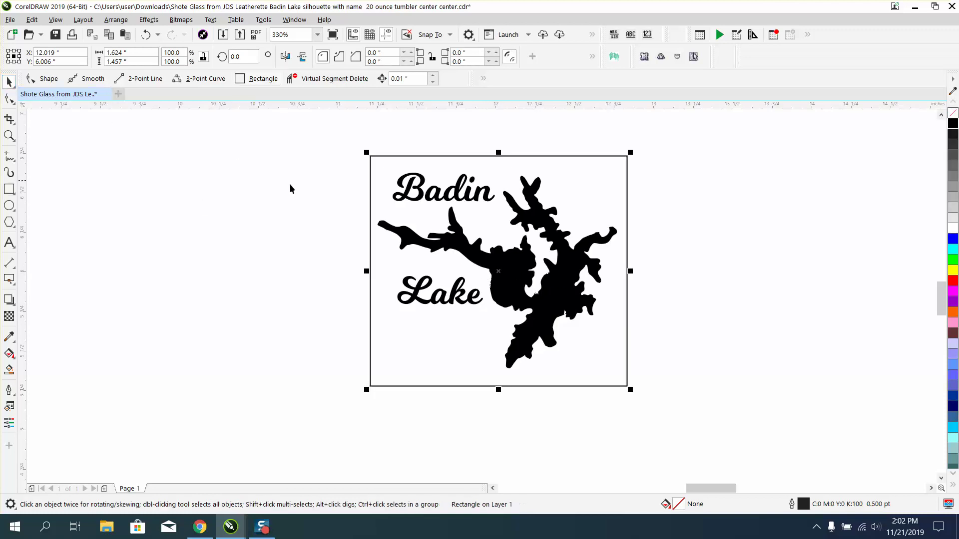
left_click(677, 260)
Delete the first frame and set the document's default outline to Hairline width in RGB red.
left_click(629, 231)
key("Delete")
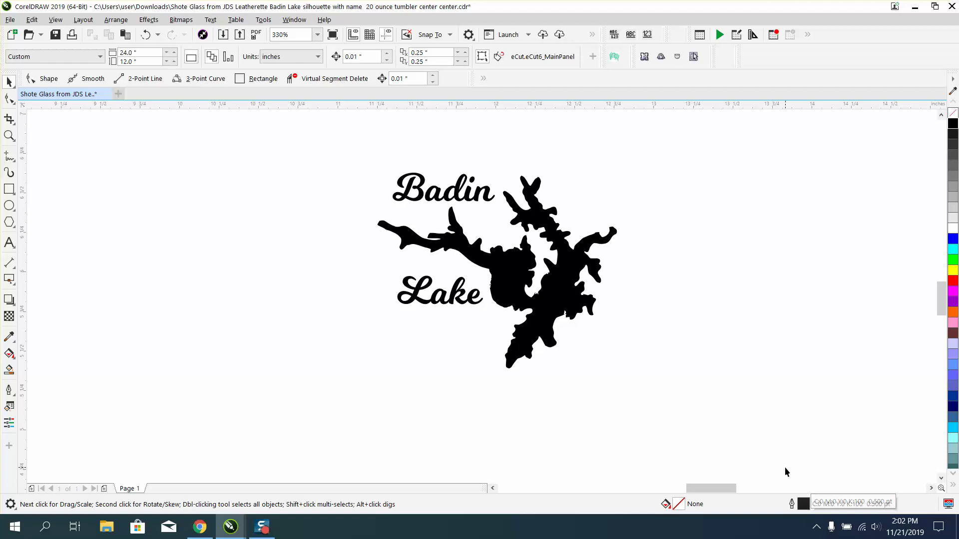
double_click(803, 504)
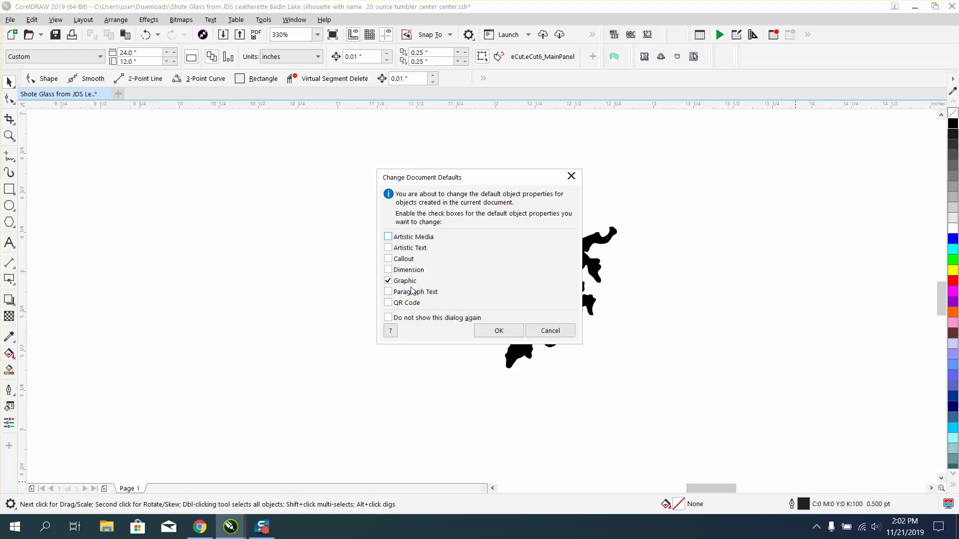
left_click(500, 327)
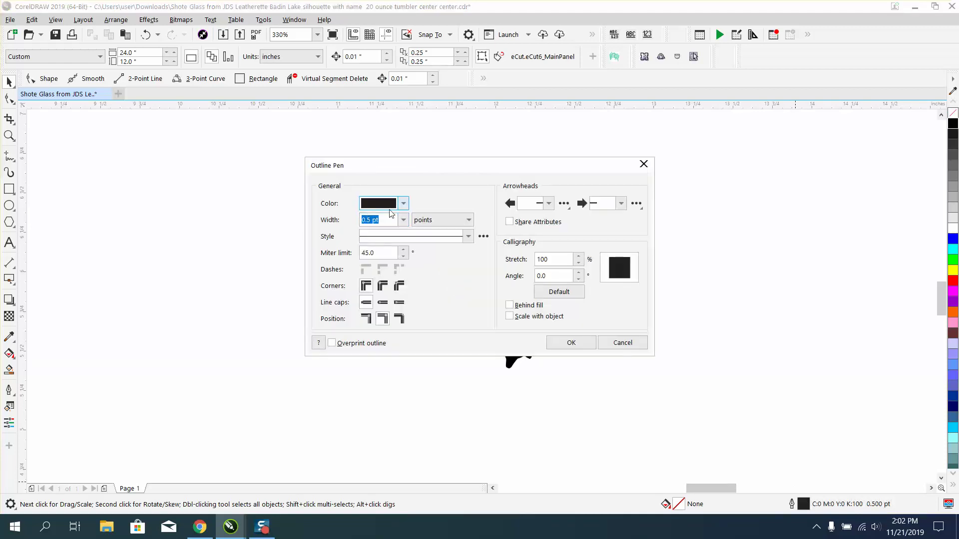
left_click(403, 220)
left_click(373, 229)
left_click(403, 203)
left_click(483, 244)
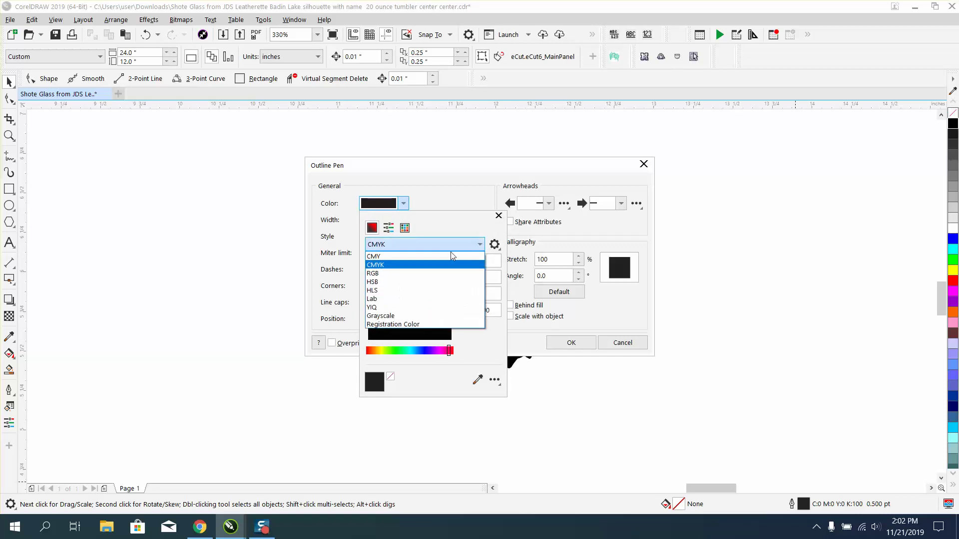
left_click(431, 264)
left_click(405, 228)
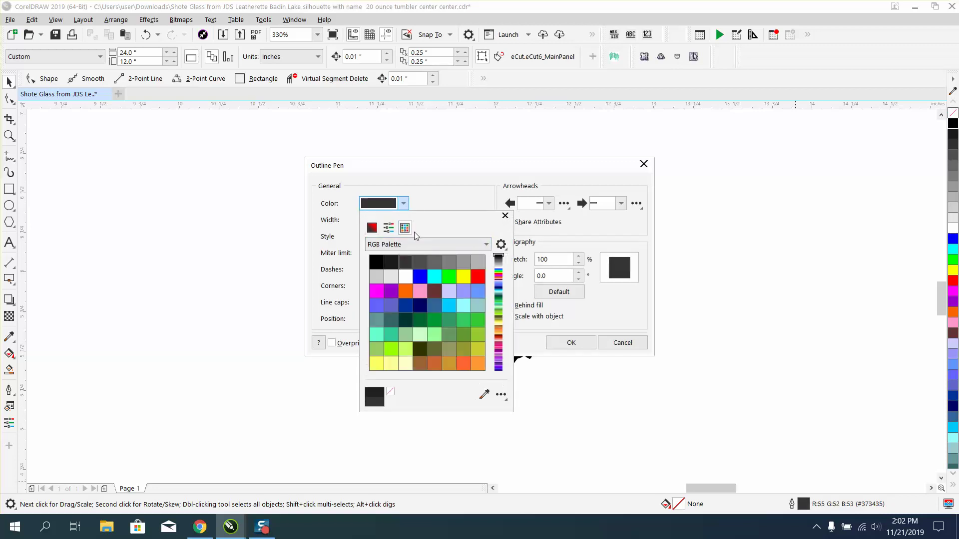
left_click(478, 276)
left_click(564, 343)
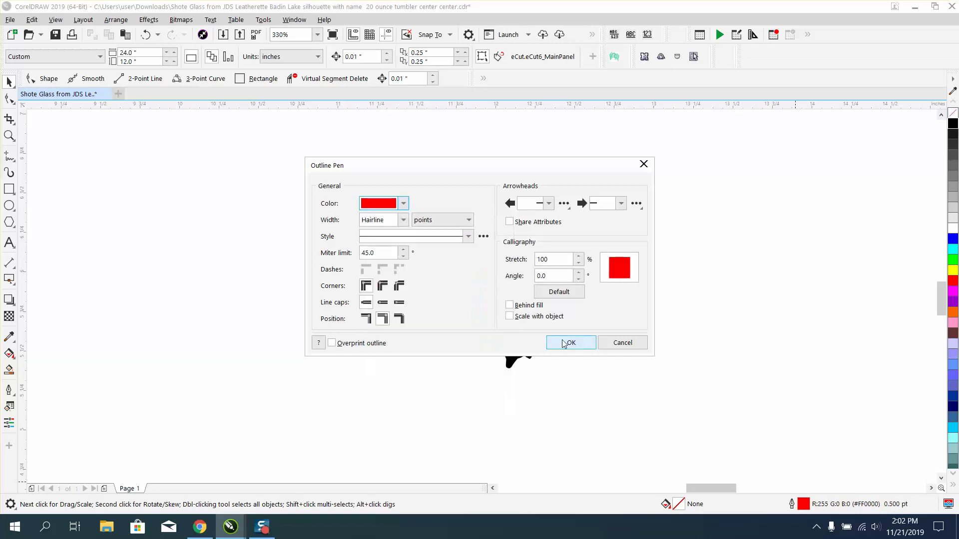
left_click(563, 344)
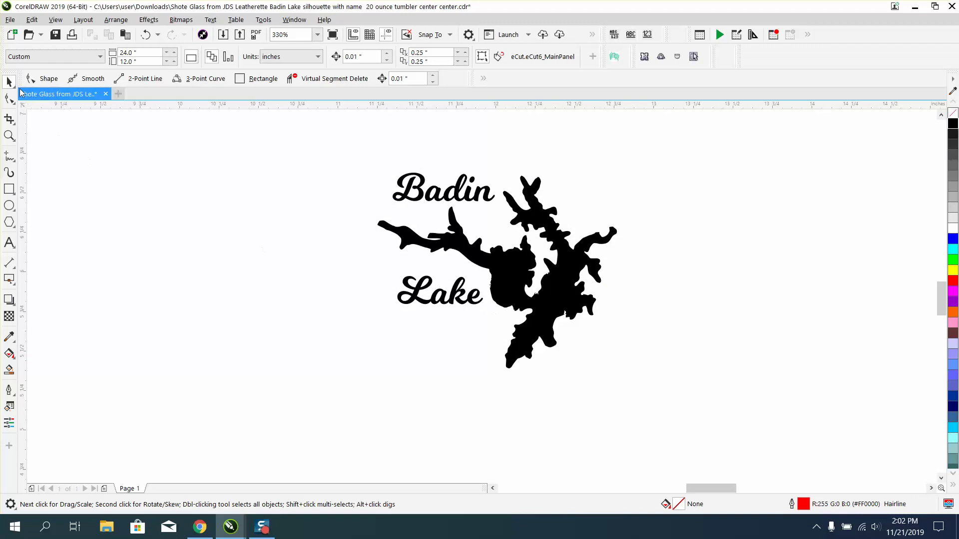
Add a red hairline rectangle matching the artwork's 1.515 x 1.239 inch bounds at X 12.009, Y 6.009.
left_click_drag(200, 173, 280, 246)
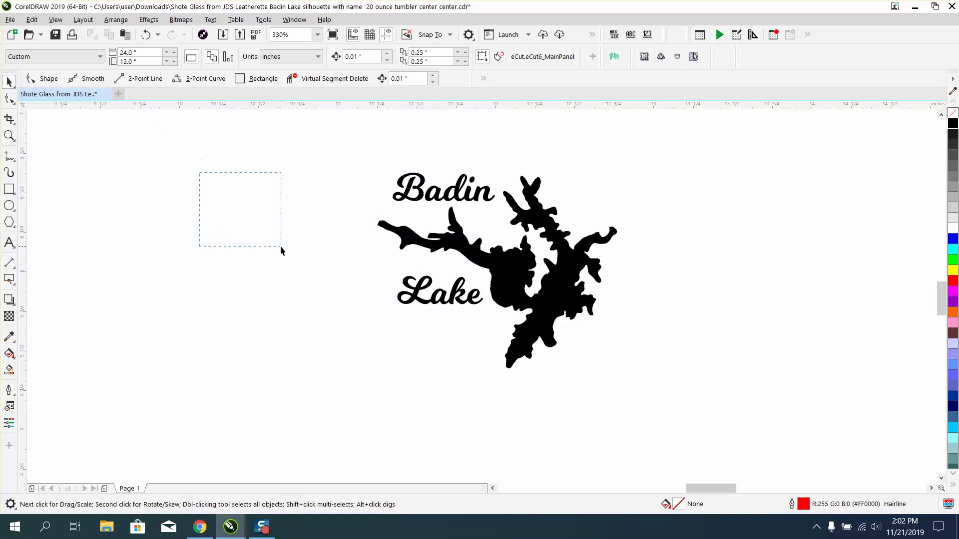
left_click(9, 188)
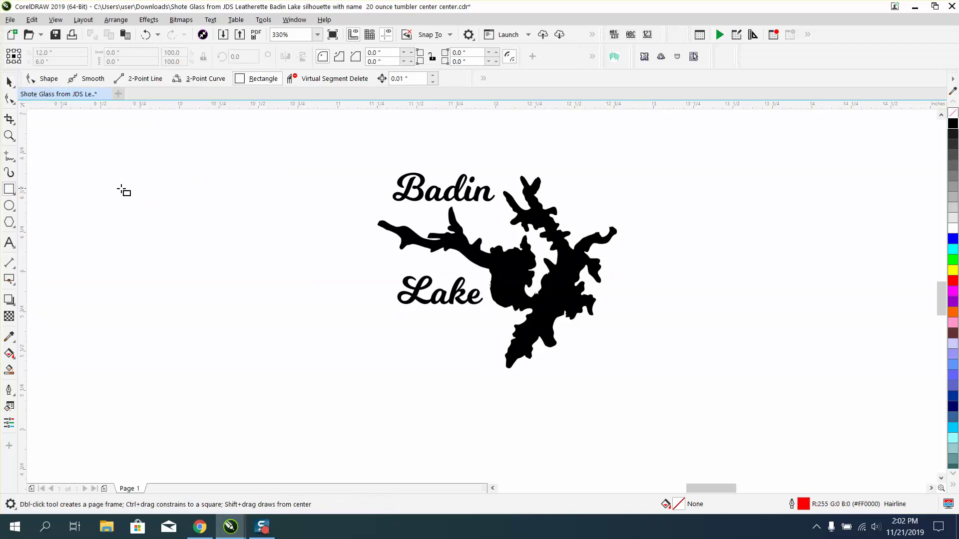
left_click_drag(122, 190, 225, 240)
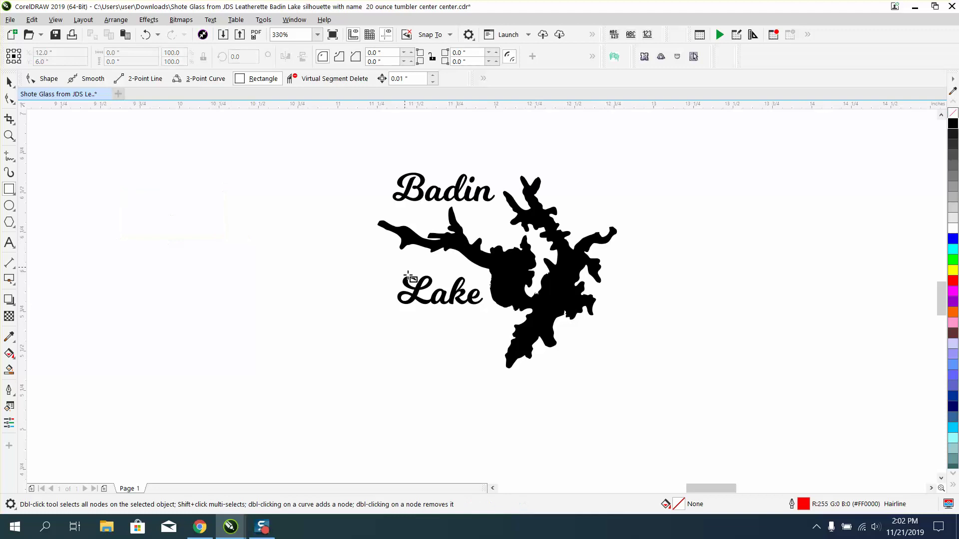
left_click(8, 82)
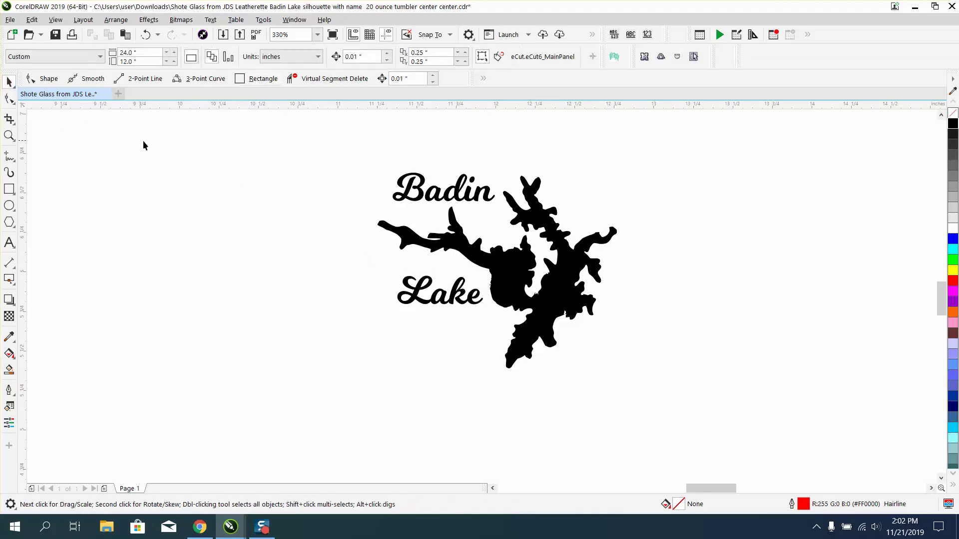
left_click(504, 258)
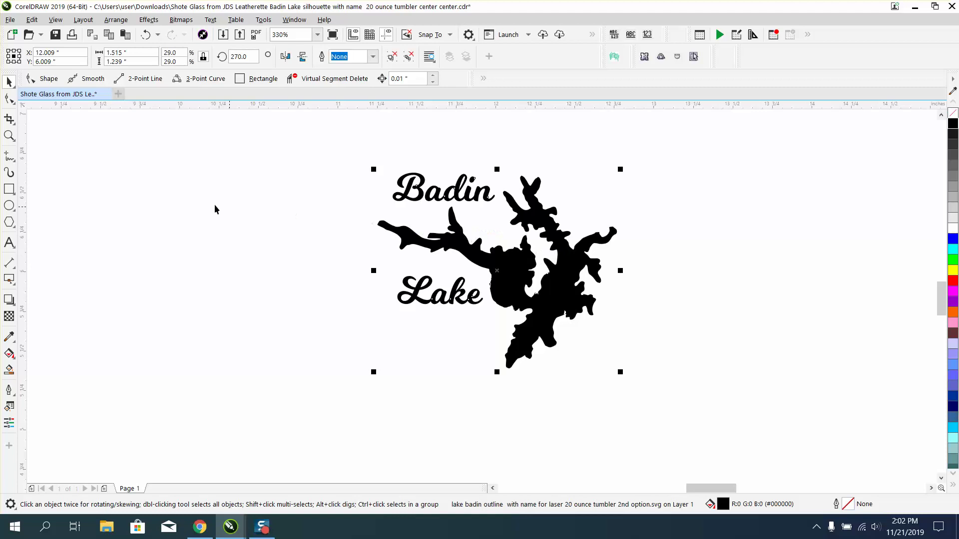
double_click(9, 189)
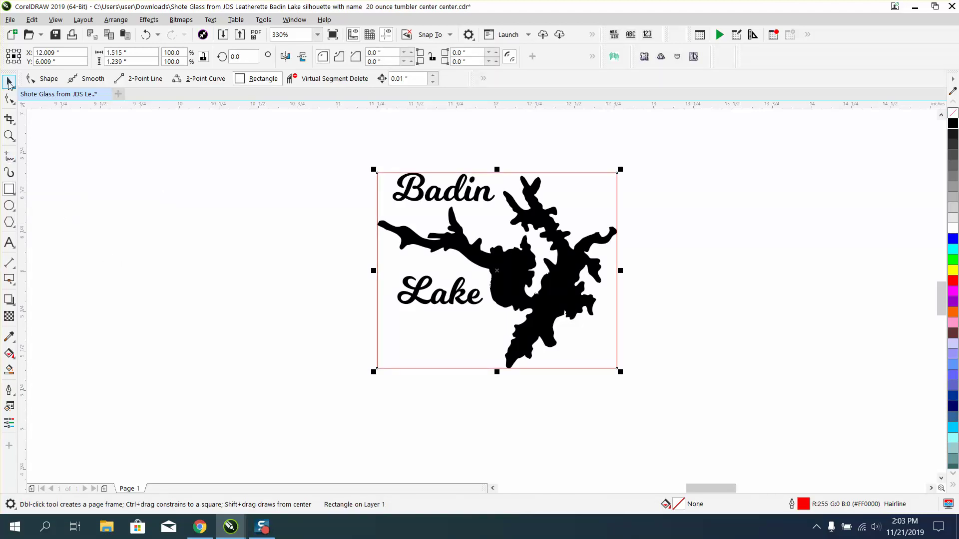
Select the red frame and the Badin Lake artwork together and group them.
left_click(9, 81)
left_click_drag(342, 145, 663, 402)
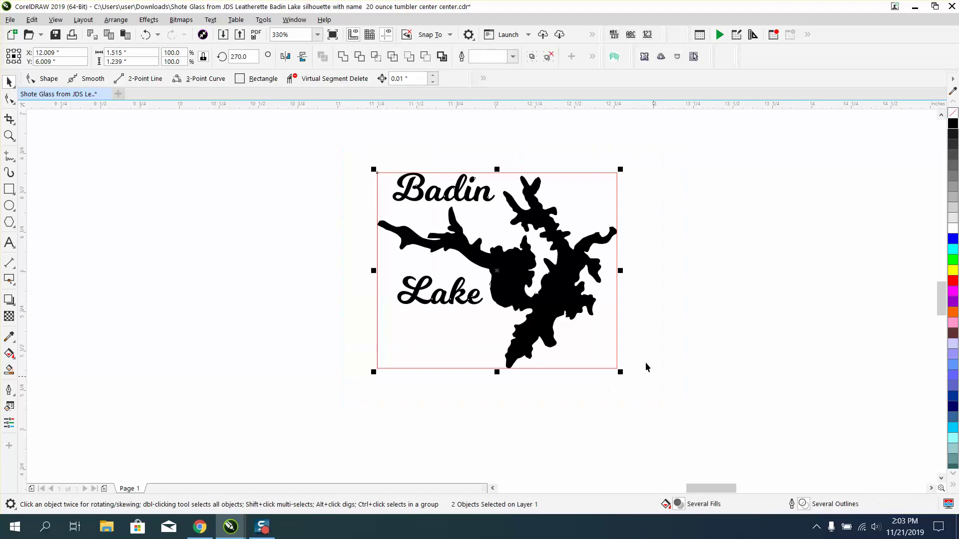
left_click(115, 19)
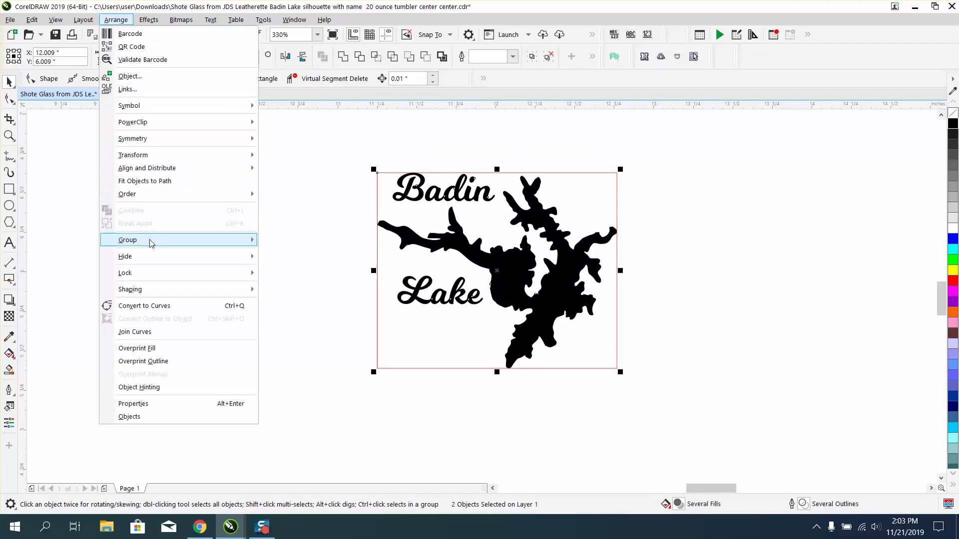
mouse_move(175, 247)
left_click(310, 242)
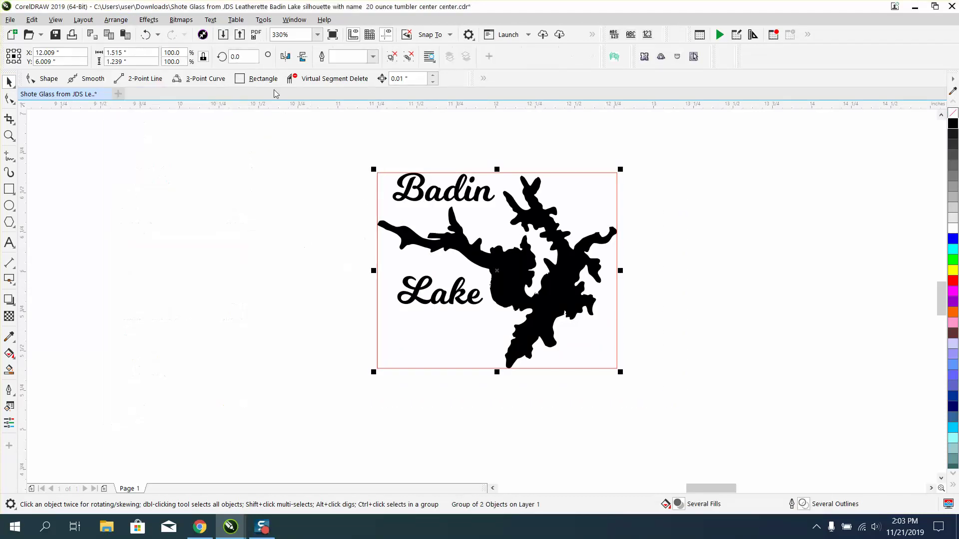
Rotate the group 90 degrees and reselect the whole rotated design.
left_click(249, 59)
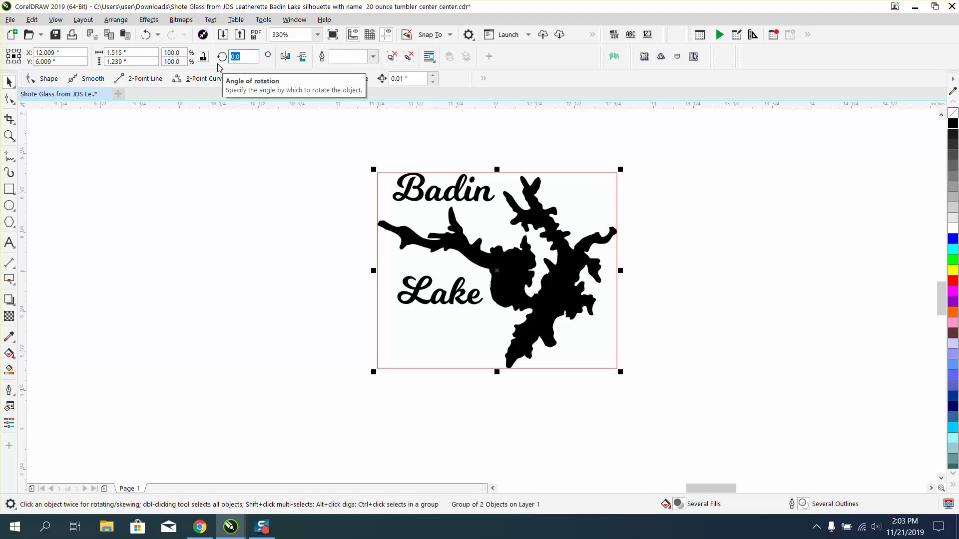
type("90")
key("Return")
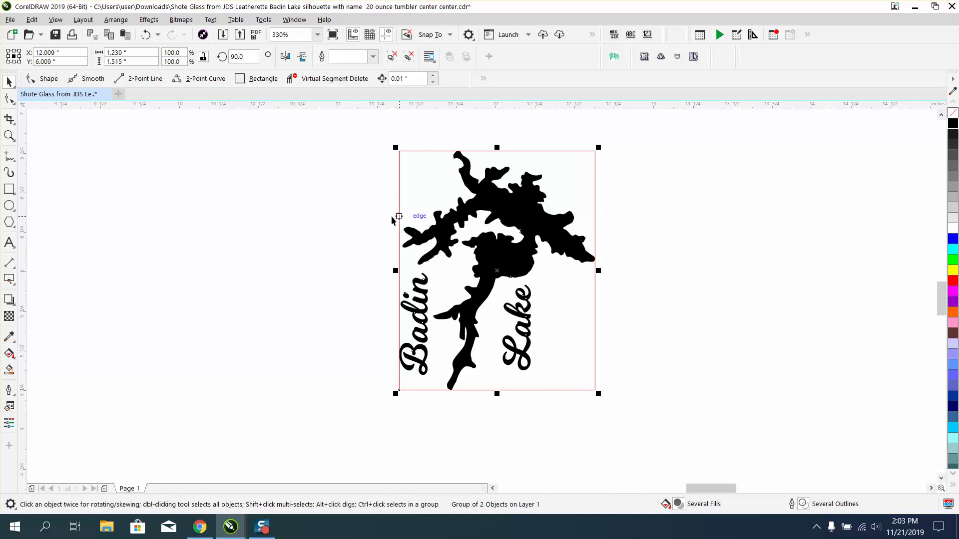
left_click(320, 207)
left_click(503, 256)
left_click_drag(360, 133, 646, 409)
Ungroup the design, then move the red frame aside and centre it on the page.
left_click(118, 20)
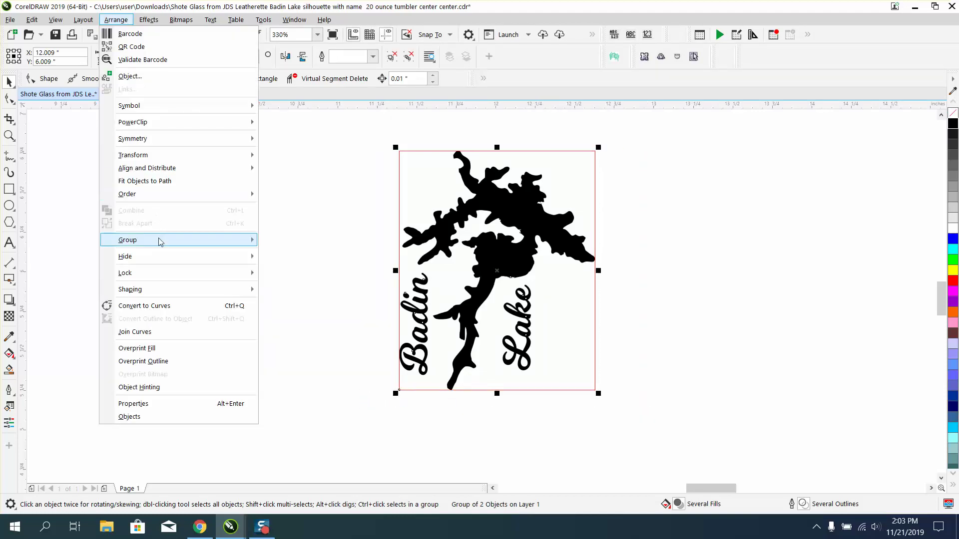
mouse_move(158, 240)
left_click(275, 253)
left_click(514, 255)
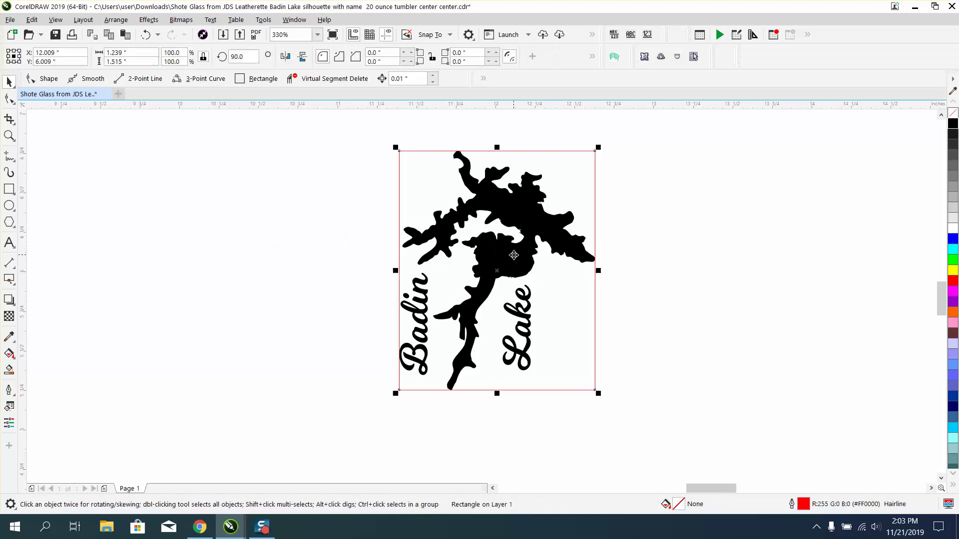
left_click_drag(514, 255, 764, 253)
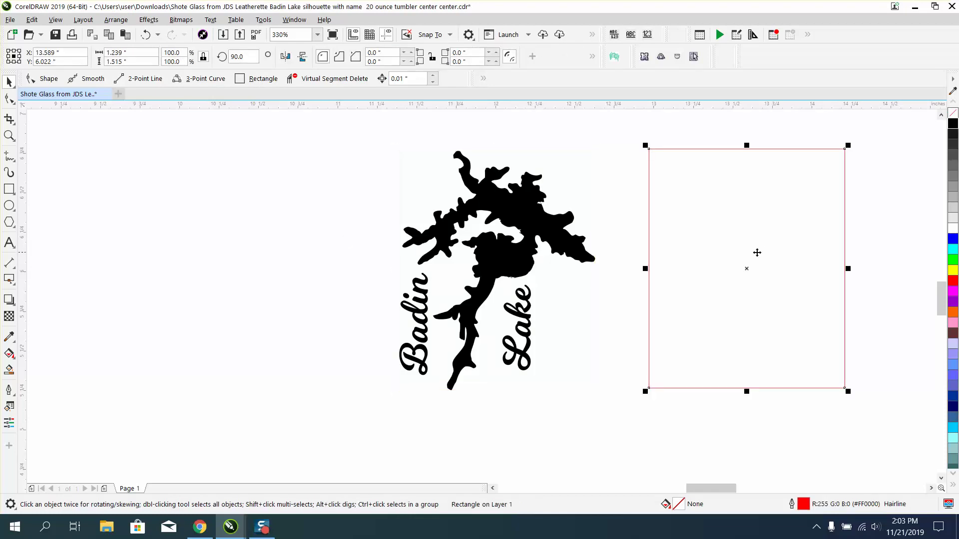
key("p")
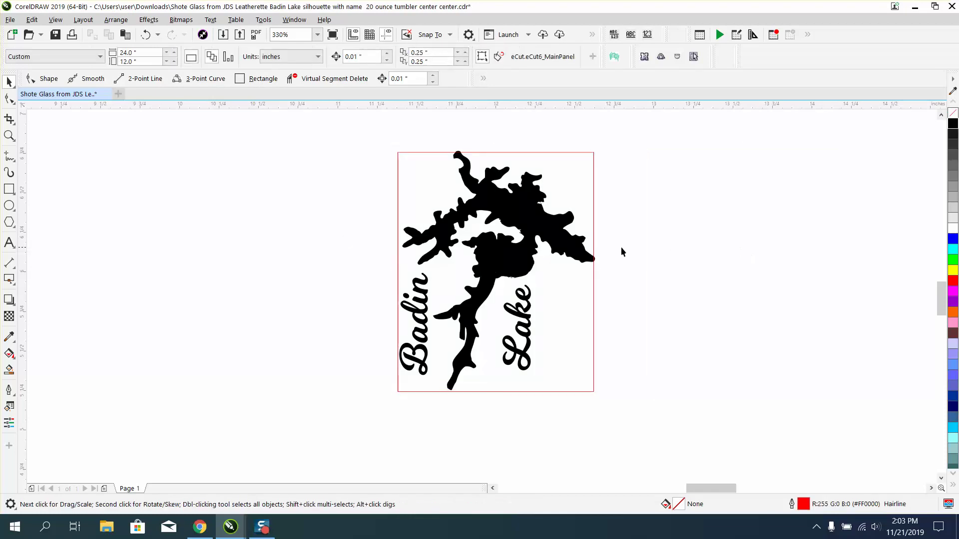
left_click_drag(574, 250, 719, 253)
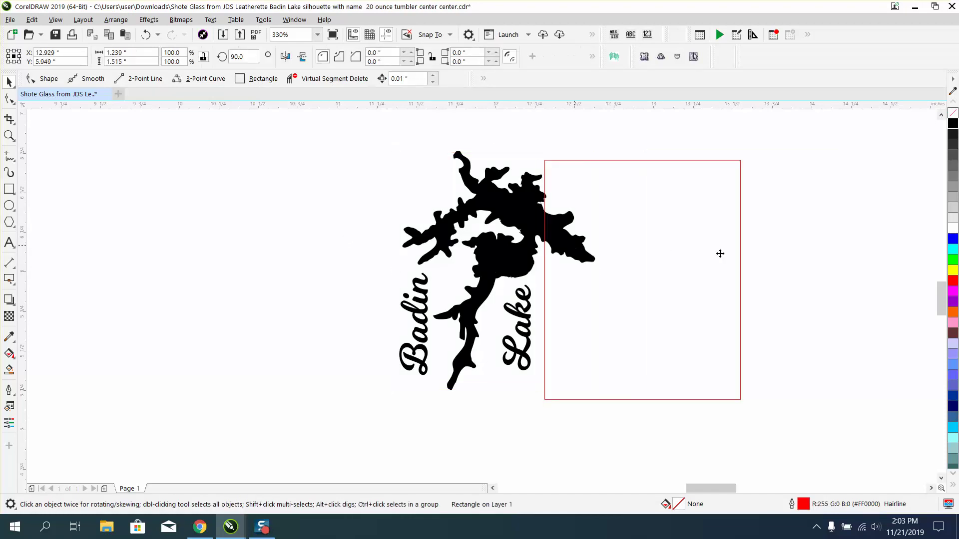
Centre the silhouette and the red frame on the page, then drag the frame to the right.
left_click(522, 220)
key("p")
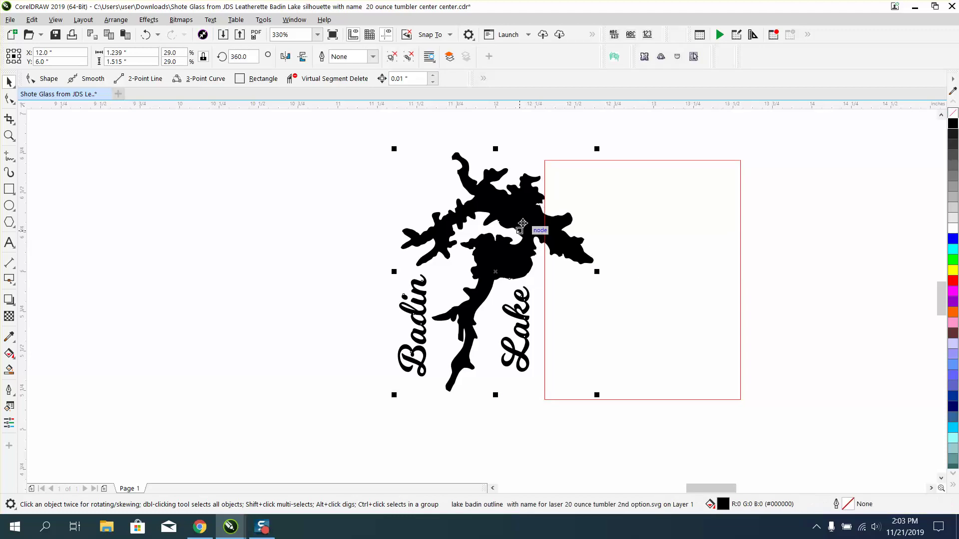
left_click(612, 164)
key("p")
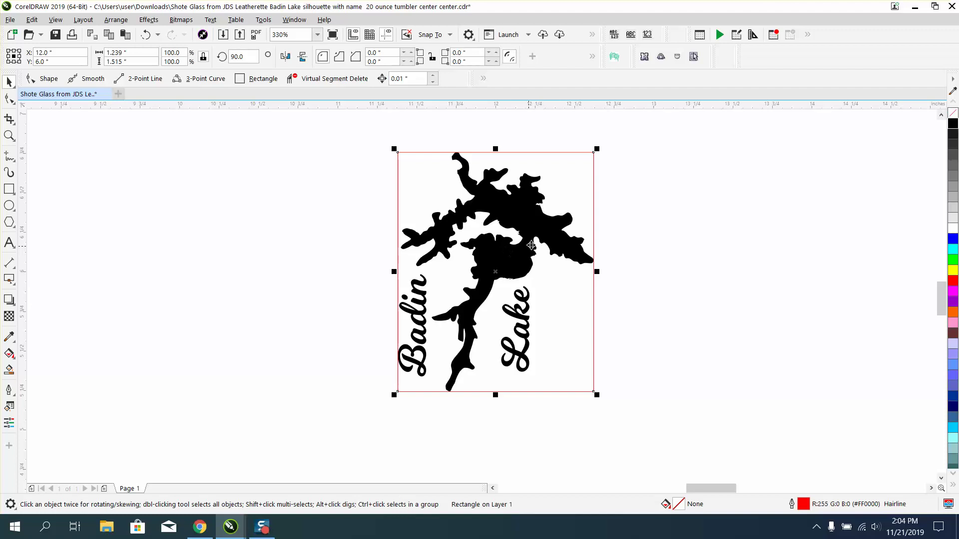
left_click(629, 214)
left_click(563, 243)
left_click_drag(593, 241, 768, 241)
Undo the frame's move and group it with the silhouette into a 1.239 x 1.515 inch group.
left_click(541, 249)
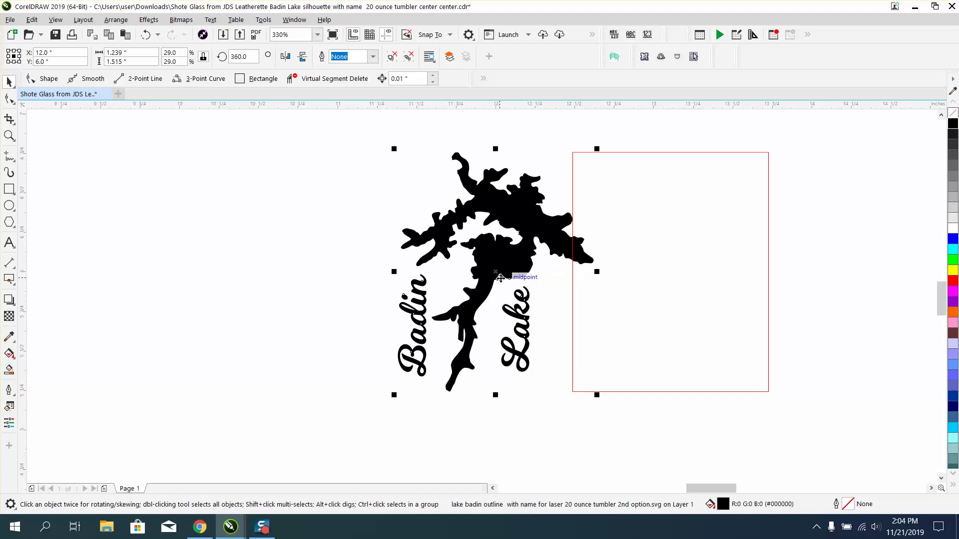
left_click(145, 35)
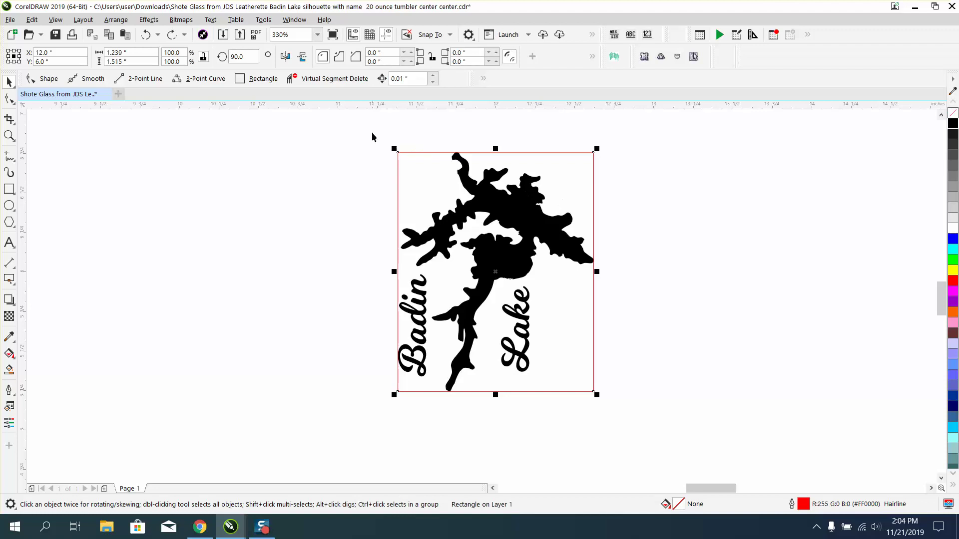
left_click_drag(368, 140, 630, 370)
left_click_drag(688, 409, 688, 415)
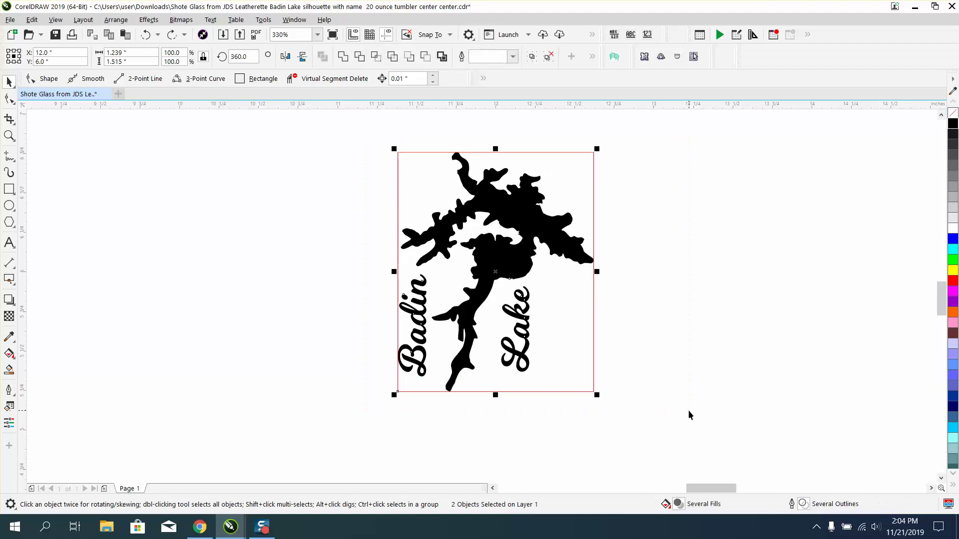
key("ctrl+g")
left_click(664, 314)
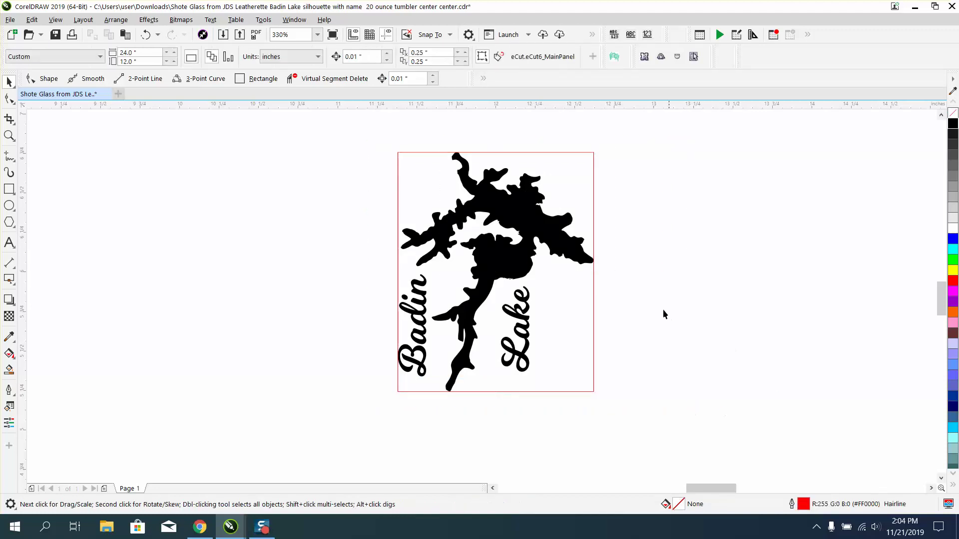
left_click(579, 259)
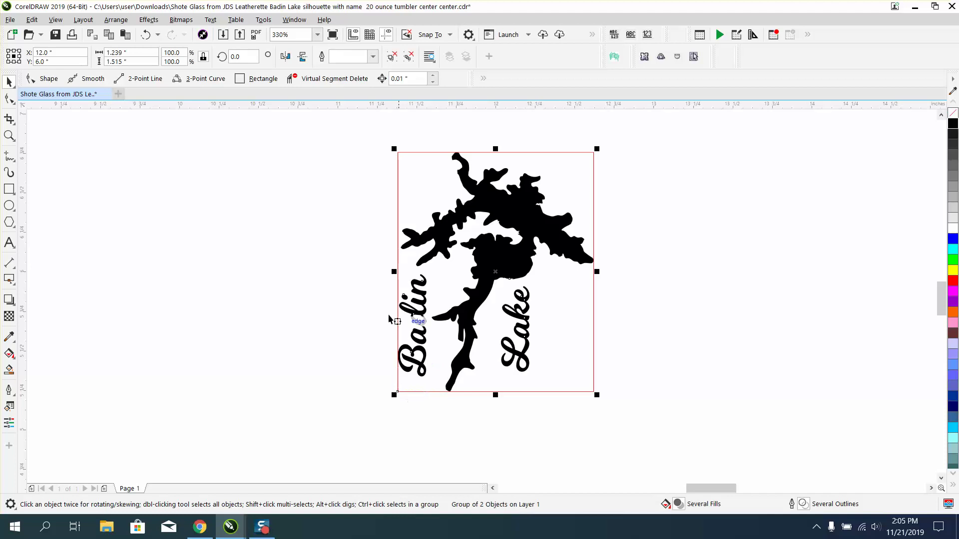
left_click_drag(382, 137, 675, 400)
left_click(640, 298)
left_click(581, 256)
scroll(581, 256, "down", 2)
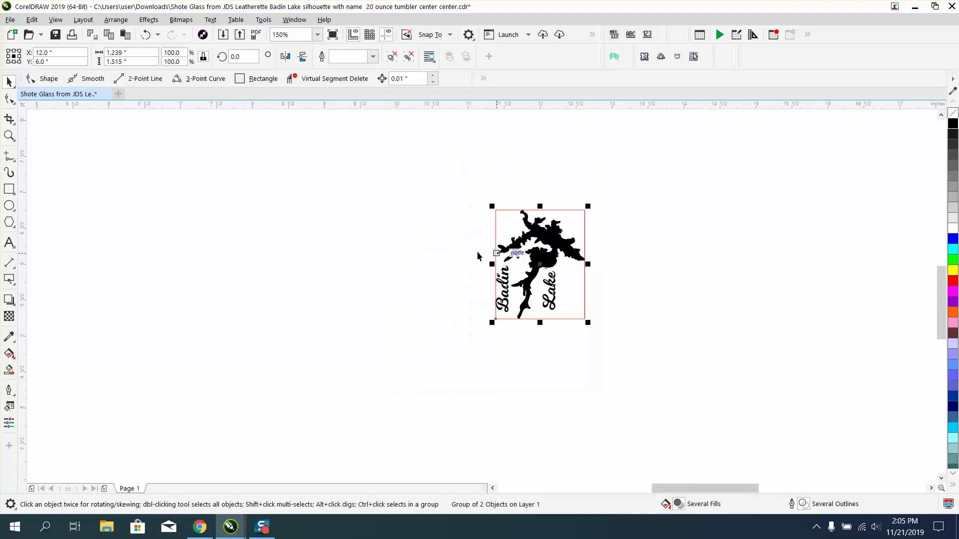